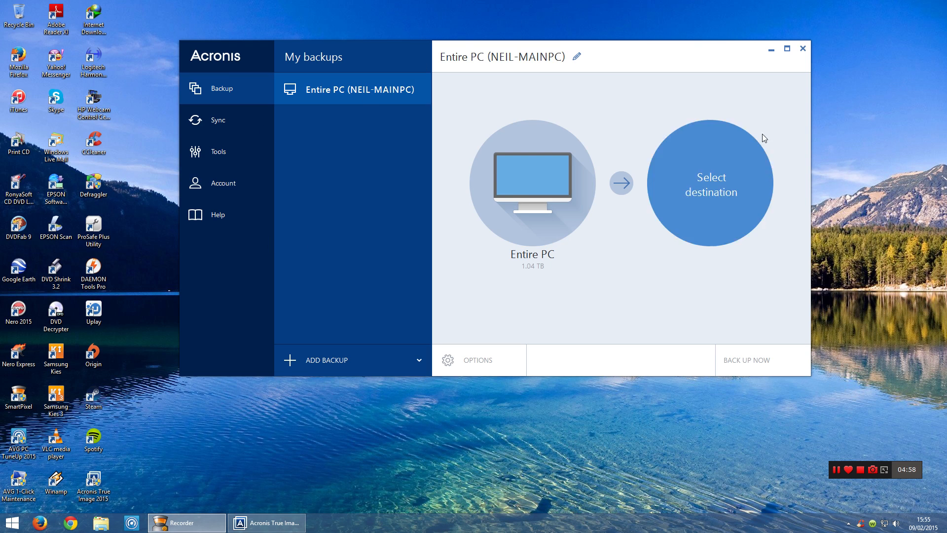
Look over the Acronis tools and the Acronis entries in the Windows apps list, ending back at the backup overview.
{"action": "left_click", "coordinate": [229, 152]}
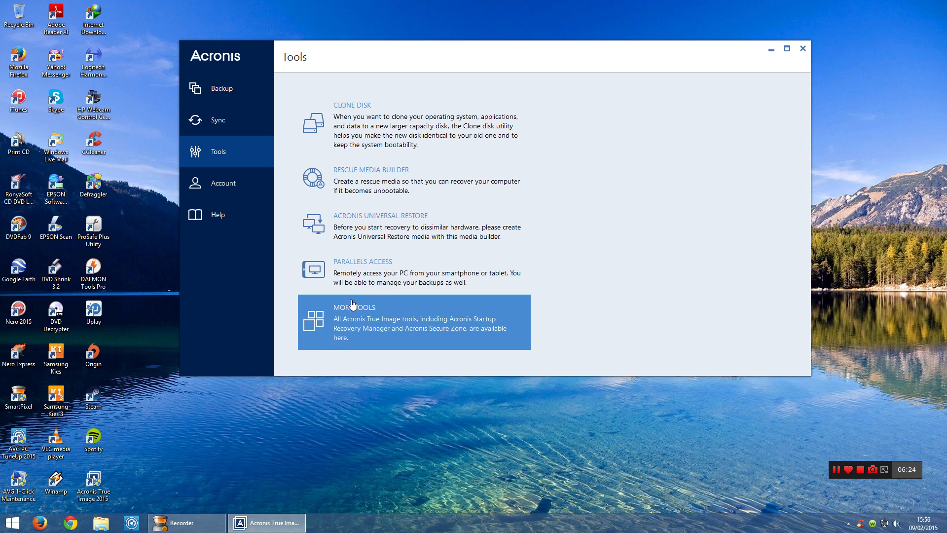
{"action": "left_click", "coordinate": [226, 80]}
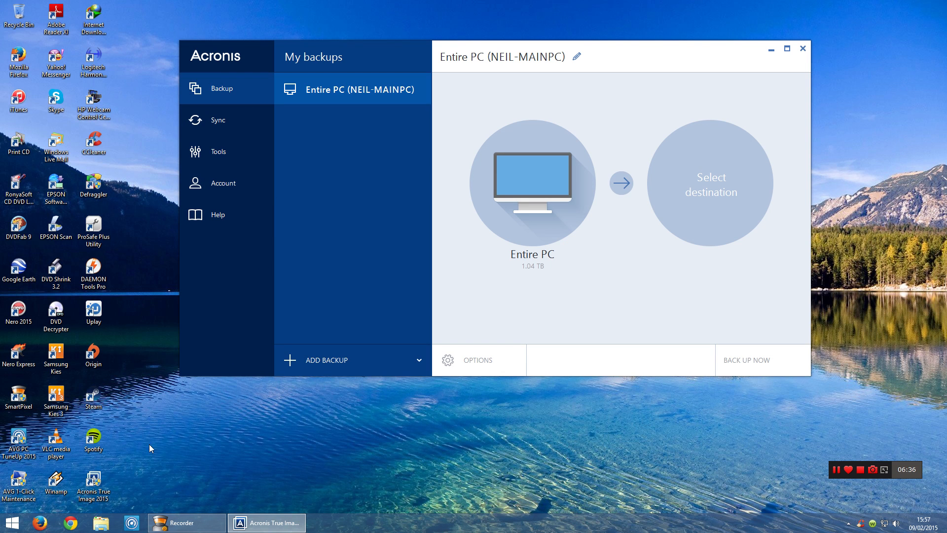
{"action": "left_click", "coordinate": [13, 522]}
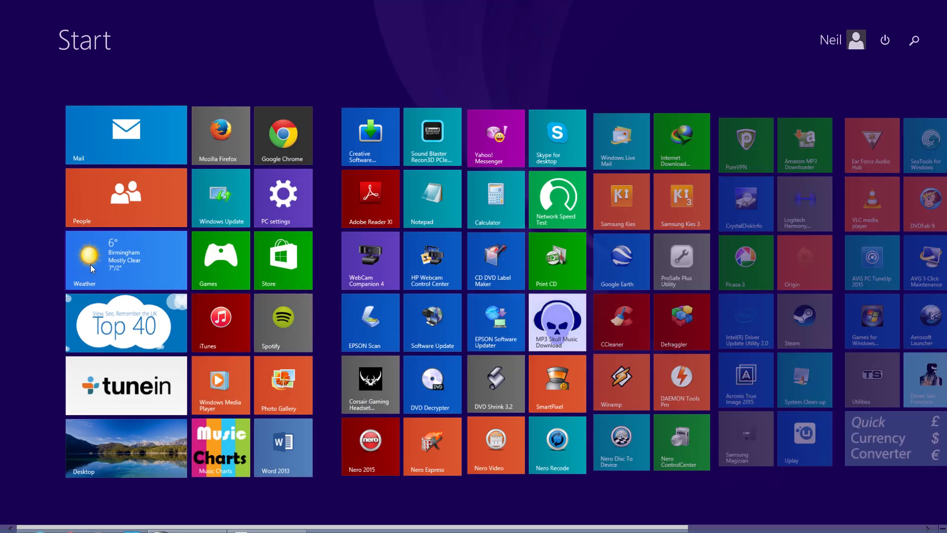
{"action": "left_click", "coordinate": [66, 505]}
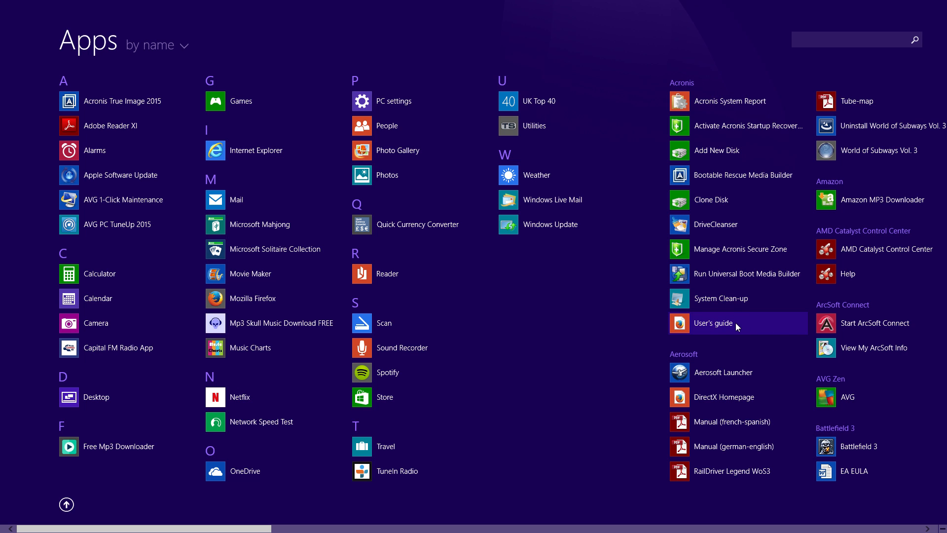
{"action": "left_click", "coordinate": [67, 504]}
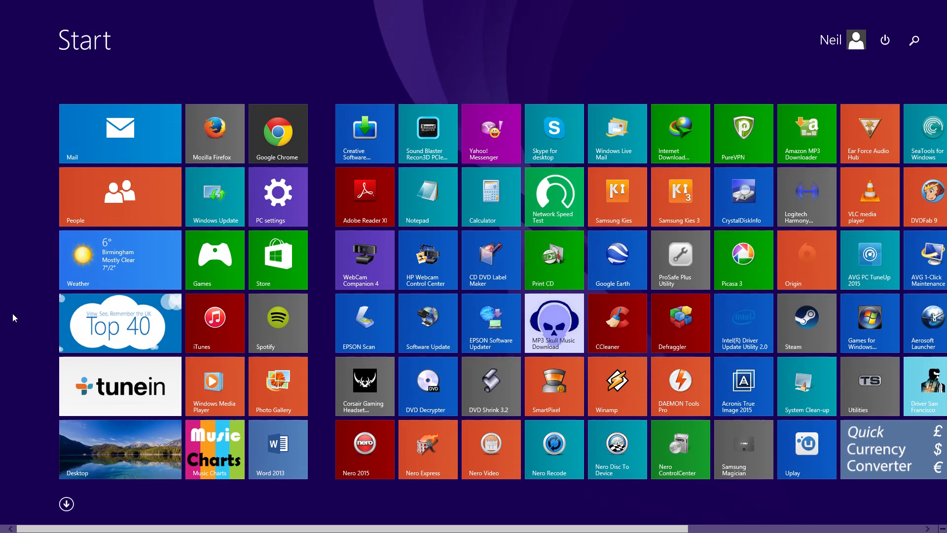
{"action": "left_click", "coordinate": [125, 442]}
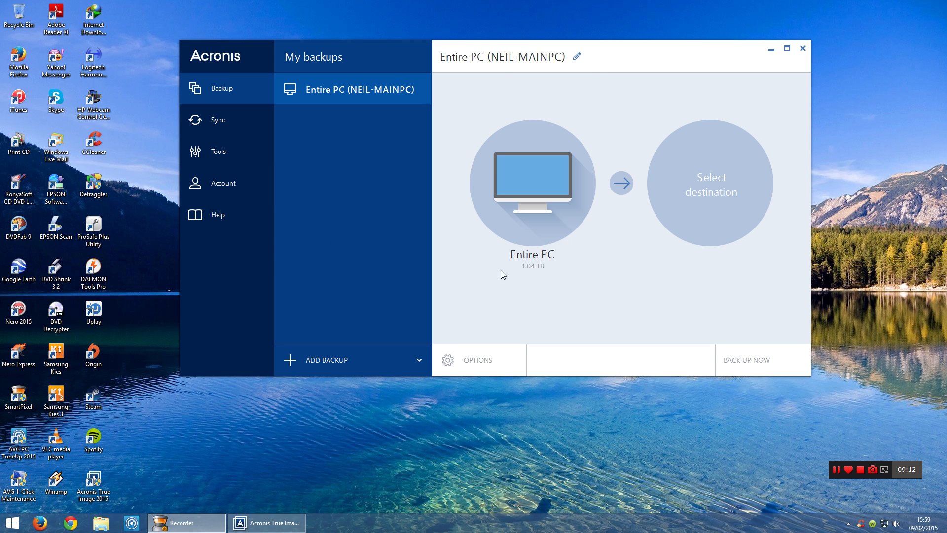
Set the backup source to disks and partitions, covering the Samsung SSD 850 PRO 256GB and the ST2000DM001-1CH164 disk.
{"action": "left_click", "coordinate": [527, 196]}
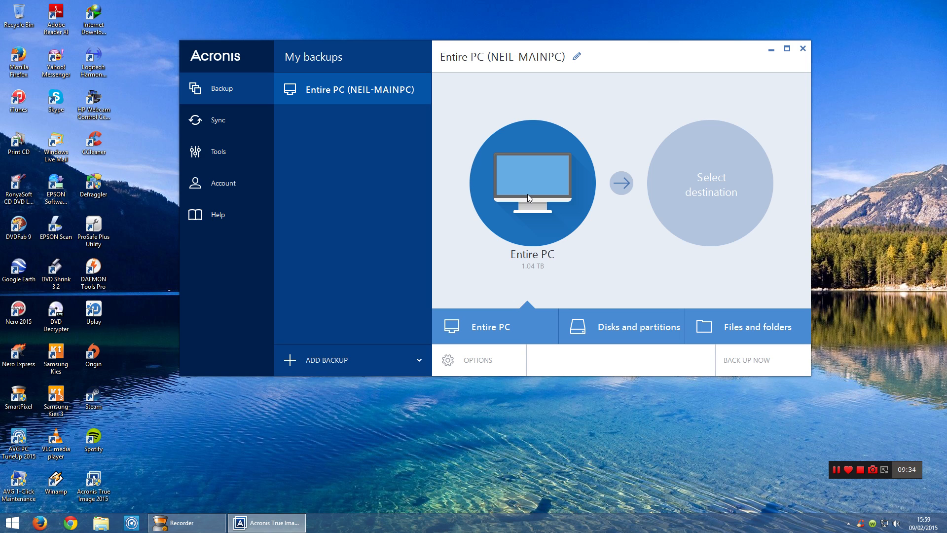
{"action": "left_click", "coordinate": [629, 330]}
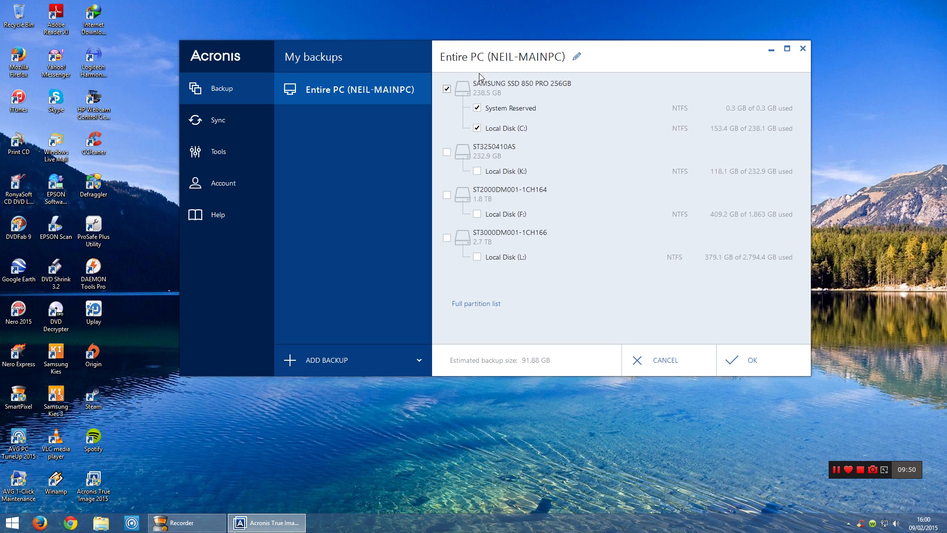
{"action": "left_click", "coordinate": [482, 303]}
{"action": "left_click", "coordinate": [447, 194]}
{"action": "left_click", "coordinate": [733, 359]}
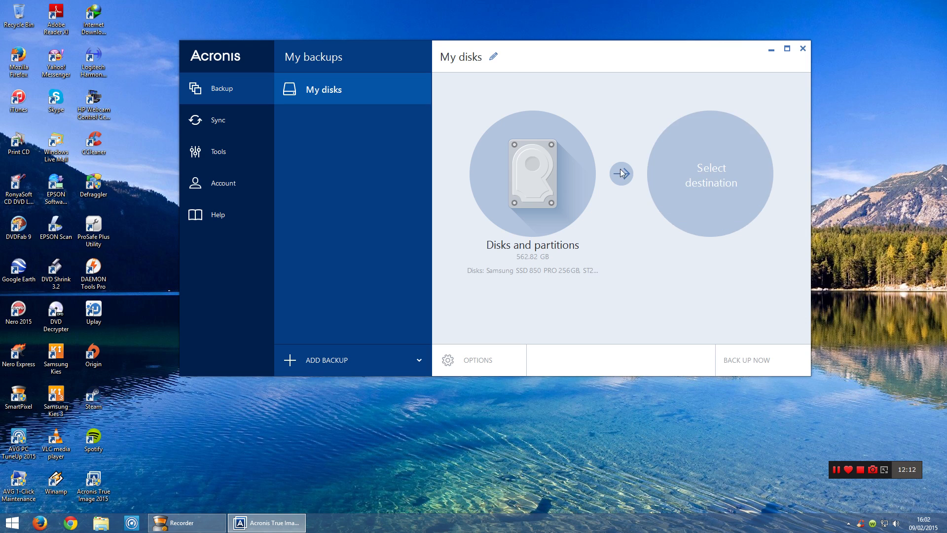
Set the backup destination to the Windows Backup folder on Local Disk (L:).
{"action": "left_click", "coordinate": [716, 190]}
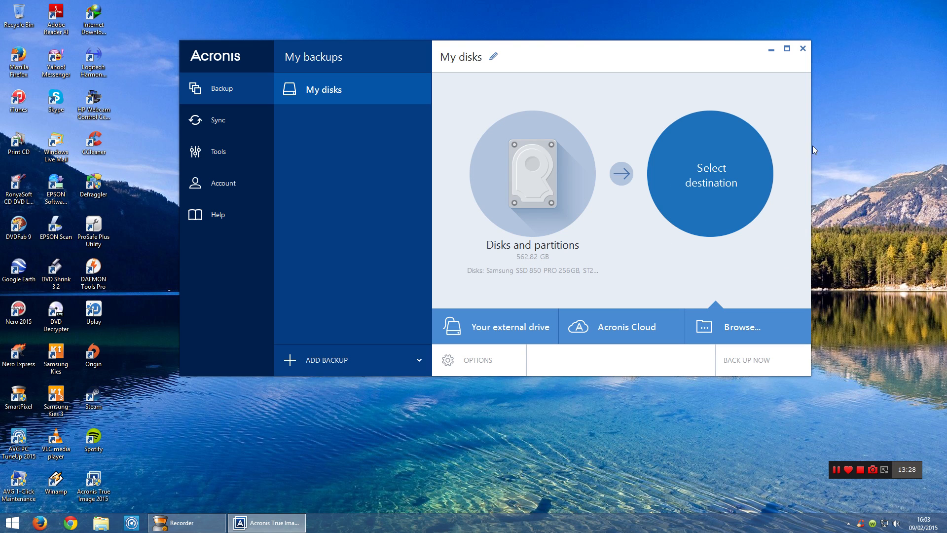
{"action": "left_click", "coordinate": [747, 330]}
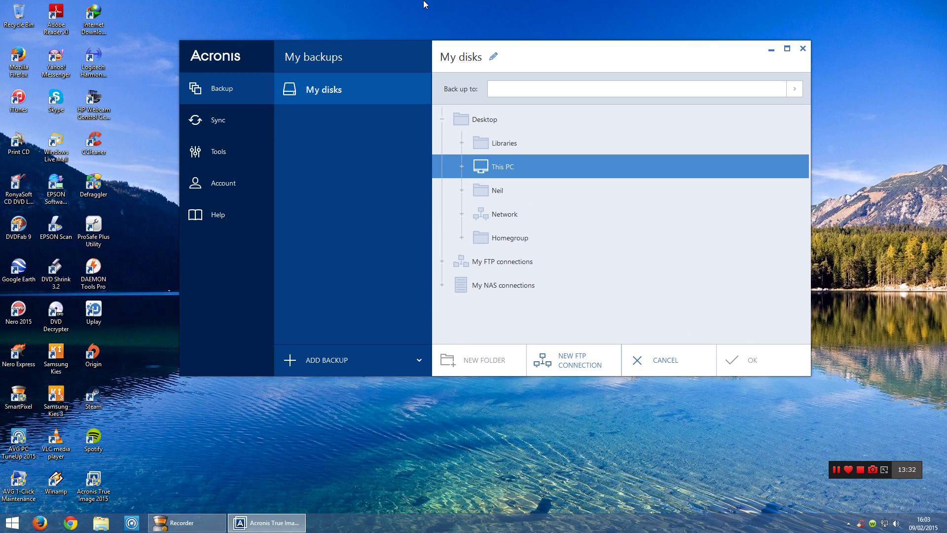
{"action": "double_click", "coordinate": [506, 169]}
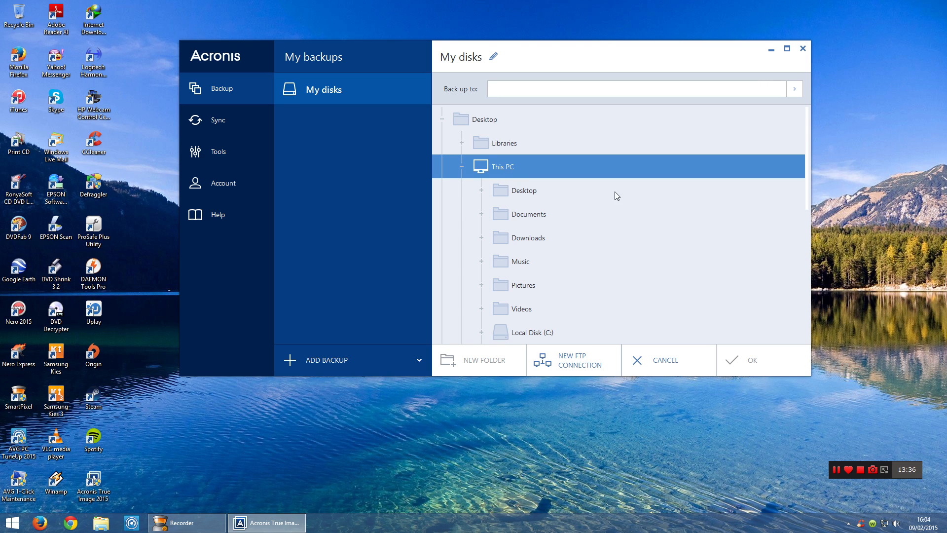
{"action": "scroll", "coordinate": [610, 259], "scroll_direction": "down", "scroll_amount": 2}
{"action": "scroll", "coordinate": [610, 260], "scroll_direction": "down", "scroll_amount": 1}
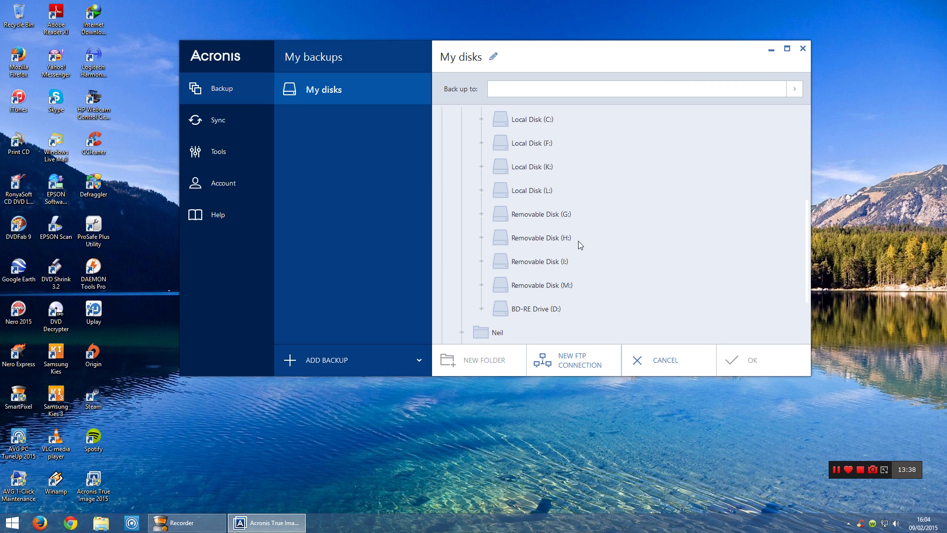
{"action": "double_click", "coordinate": [529, 192]}
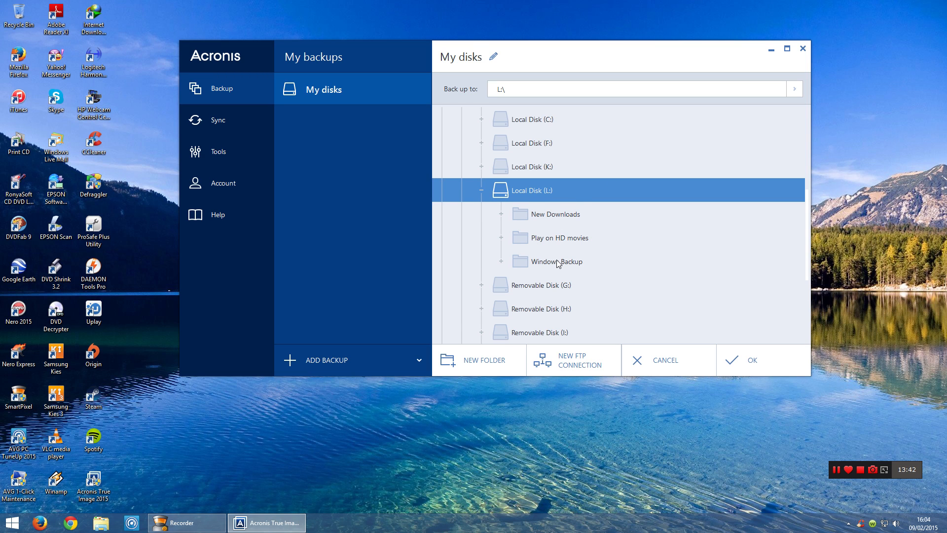
{"action": "left_click", "coordinate": [557, 263]}
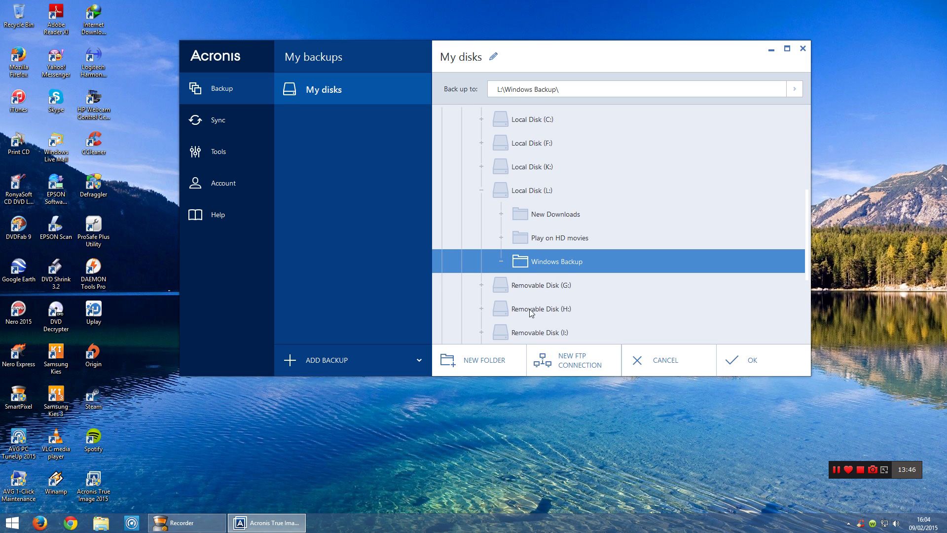
{"action": "left_click", "coordinate": [753, 360]}
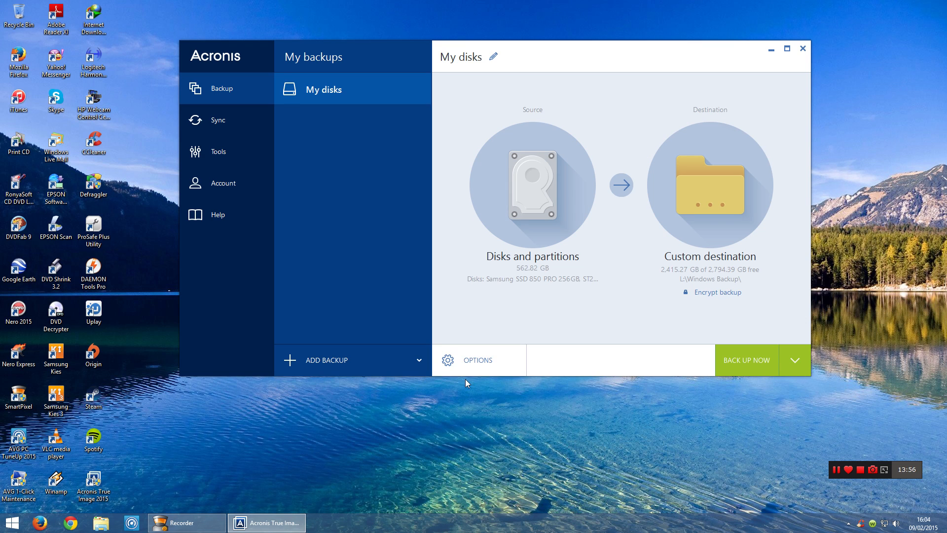
Schedule the disk backup to run weekly on Thursday only, starting at 13:00.
{"action": "left_click", "coordinate": [469, 361]}
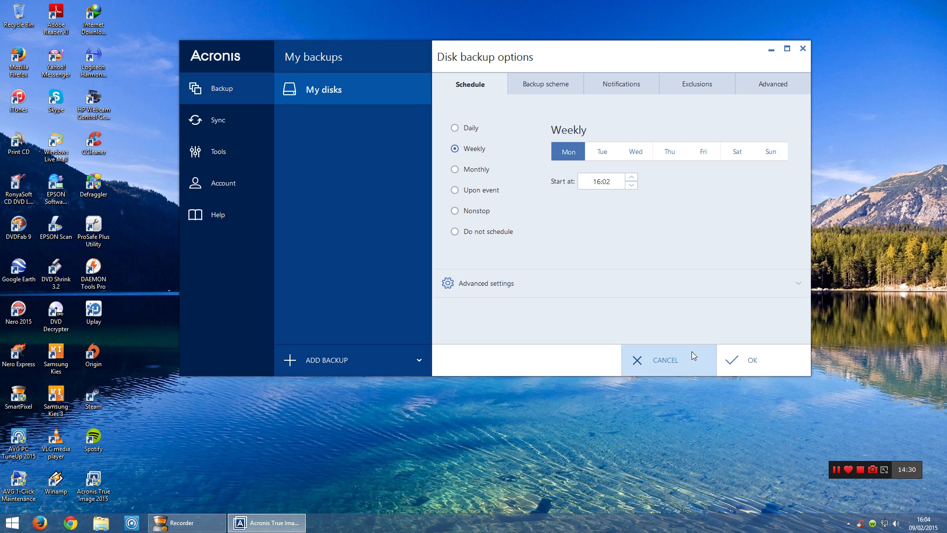
{"action": "left_click", "coordinate": [671, 155]}
{"action": "left_click", "coordinate": [576, 156]}
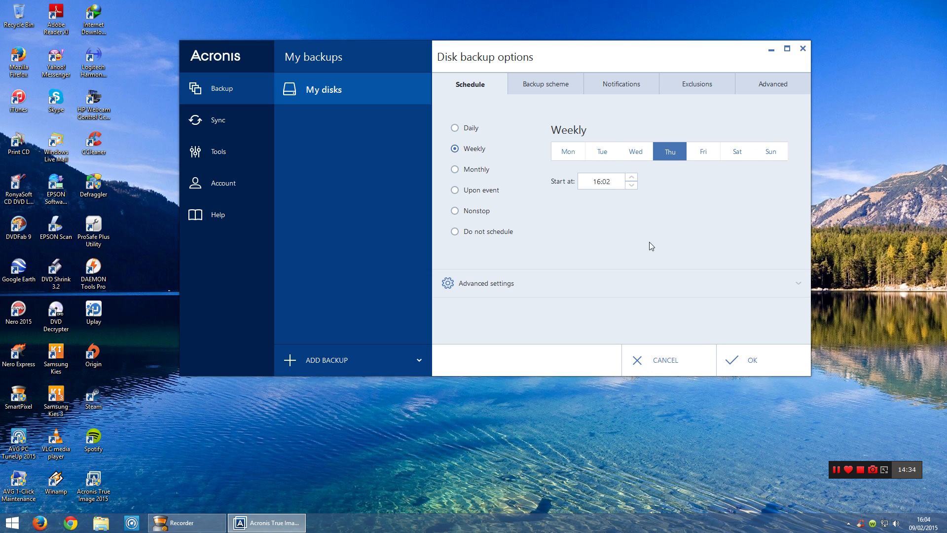
{"action": "left_click", "coordinate": [632, 185]}
{"action": "left_click", "coordinate": [632, 185]}
{"action": "left_click", "coordinate": [632, 185]}
{"action": "left_click", "coordinate": [632, 185]}
{"action": "left_click", "coordinate": [632, 177]}
{"action": "left_click", "coordinate": [621, 180]}
{"action": "left_click", "coordinate": [632, 185]}
{"action": "left_click", "coordinate": [632, 186]}
{"action": "left_click", "coordinate": [614, 179]}
In the advanced schedule settings, run the backup only when the computer is idle and adjust the missed-backup startup delay.
{"action": "left_click", "coordinate": [524, 285]}
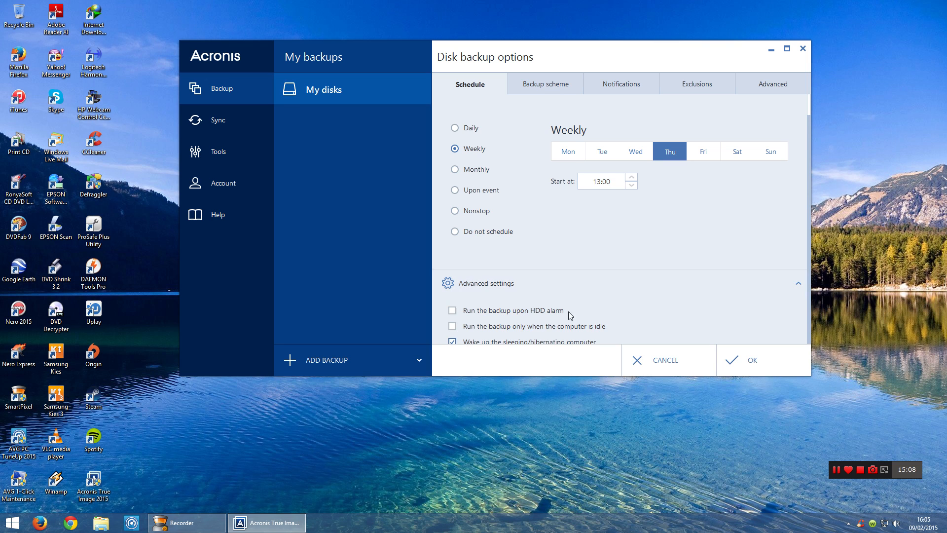
{"action": "scroll", "coordinate": [568, 286], "scroll_direction": "down", "scroll_amount": 1}
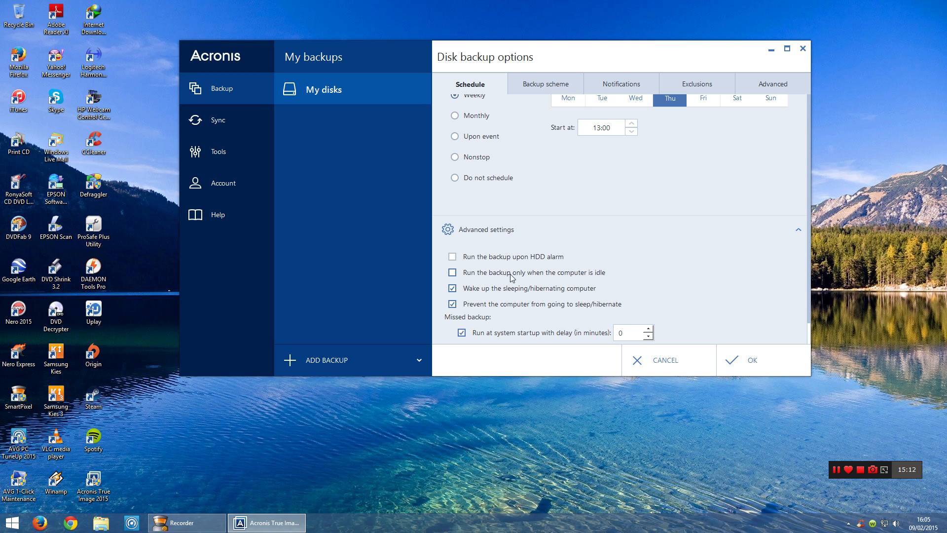
{"action": "left_click", "coordinate": [582, 275]}
{"action": "left_click", "coordinate": [648, 328]}
{"action": "left_click", "coordinate": [649, 328]}
{"action": "left_click", "coordinate": [627, 332]}
{"action": "scroll", "coordinate": [686, 291], "scroll_direction": "up", "scroll_amount": 3}
{"action": "scroll", "coordinate": [686, 295], "scroll_direction": "down", "scroll_amount": 2}
{"action": "scroll", "coordinate": [685, 303], "scroll_direction": "up", "scroll_amount": 2}
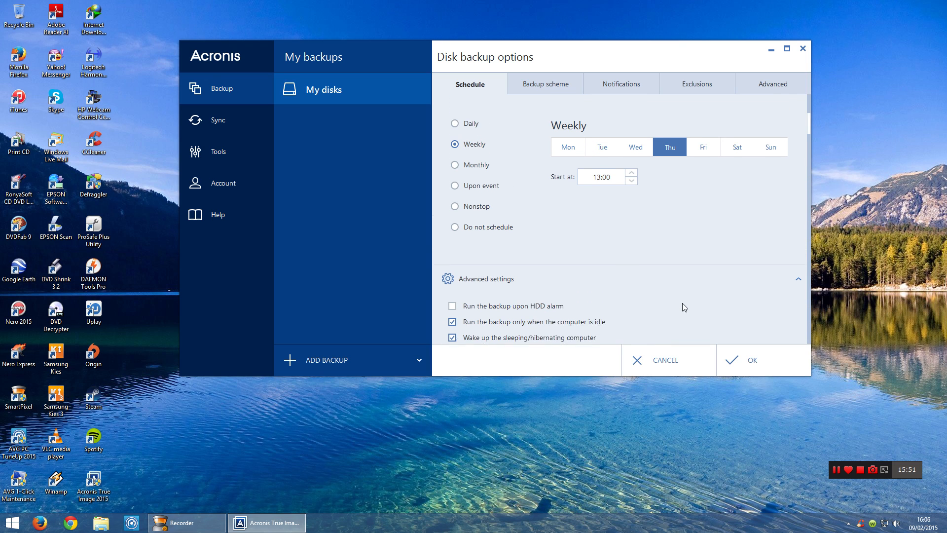
Choose the custom backup scheme with the incremental backup method.
{"action": "left_click", "coordinate": [556, 87]}
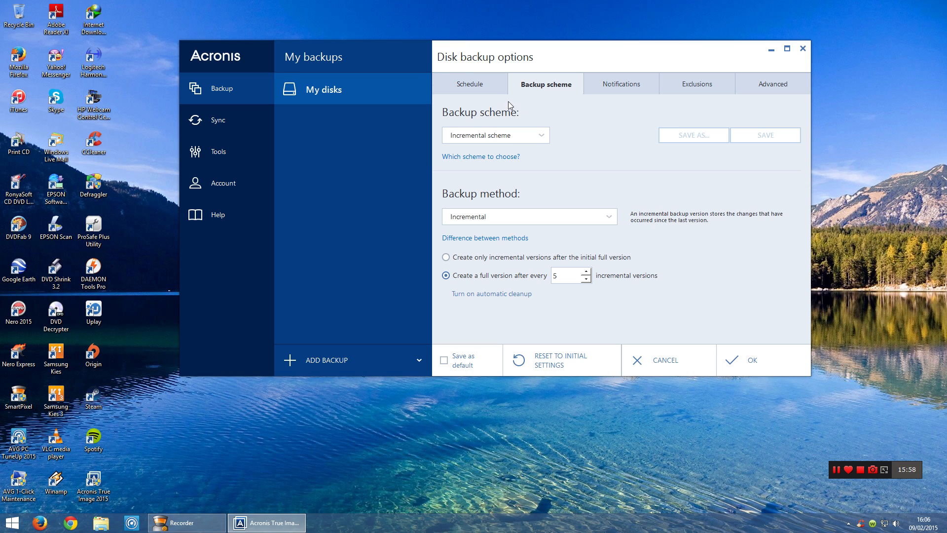
{"action": "left_click", "coordinate": [540, 143]}
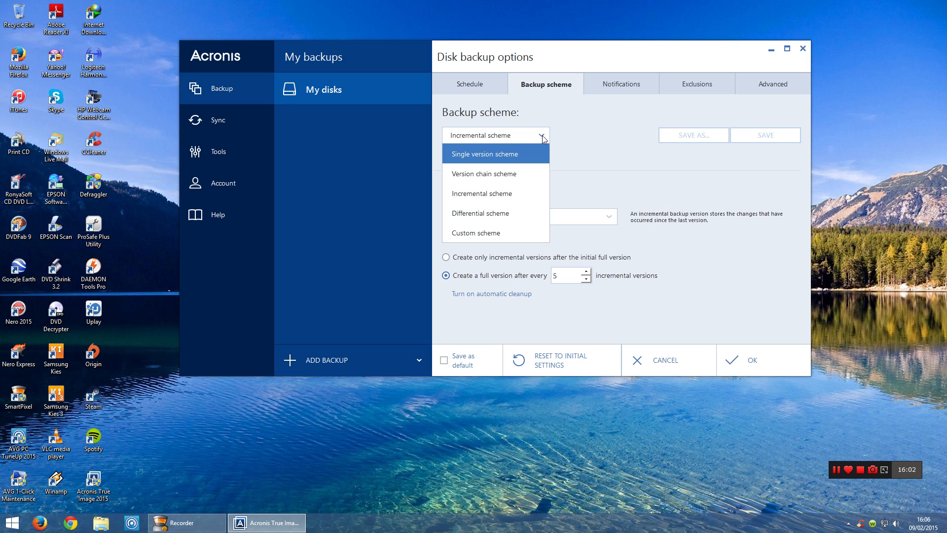
{"action": "left_click", "coordinate": [485, 233]}
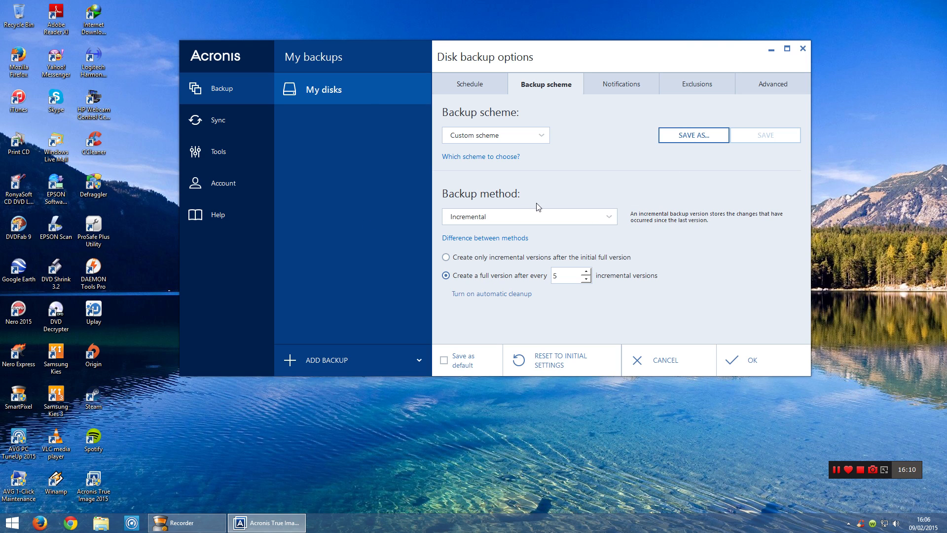
{"action": "left_click", "coordinate": [585, 222]}
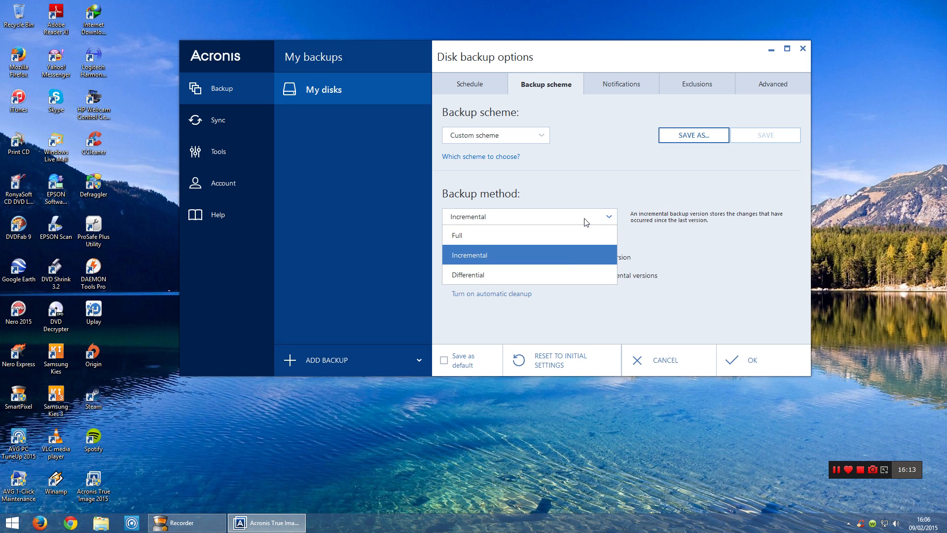
{"action": "left_click", "coordinate": [477, 255]}
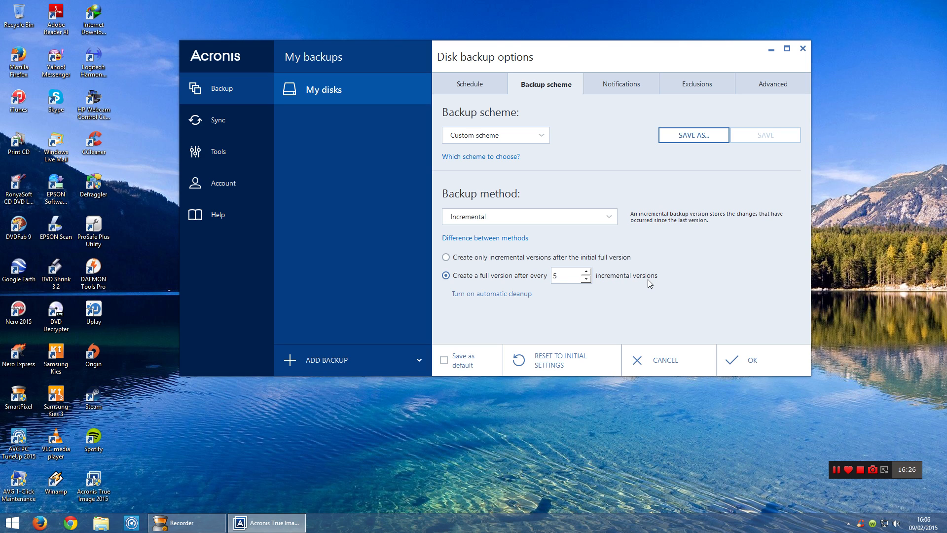
Turn on automatic cleanup and limit storage to no more than 2 recent version chains.
{"action": "left_click", "coordinate": [479, 293]}
{"action": "scroll", "coordinate": [695, 299], "scroll_direction": "down", "scroll_amount": 1}
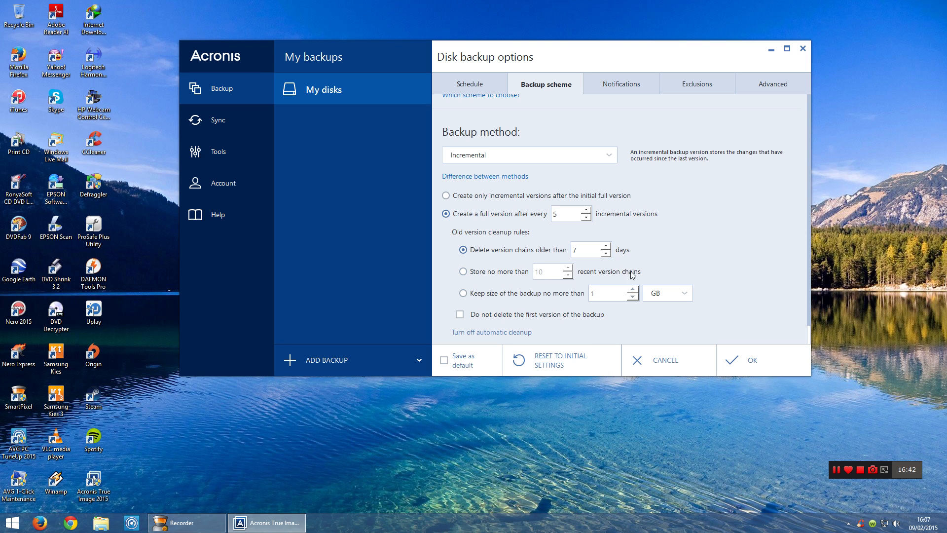
{"action": "left_click", "coordinate": [521, 273]}
{"action": "left_click", "coordinate": [568, 275]}
{"action": "left_click", "coordinate": [568, 275]}
{"action": "left_click", "coordinate": [568, 274]}
{"action": "left_click", "coordinate": [568, 275]}
{"action": "left_click", "coordinate": [568, 274]}
{"action": "left_click", "coordinate": [543, 272]}
Keep the first version of the backup from being deleted and save the backup settings as default.
{"action": "left_click", "coordinate": [461, 314]}
{"action": "left_click", "coordinate": [447, 360]}
{"action": "scroll", "coordinate": [726, 242], "scroll_direction": "up", "scroll_amount": 2}
{"action": "scroll", "coordinate": [726, 243], "scroll_direction": "up", "scroll_amount": 2}
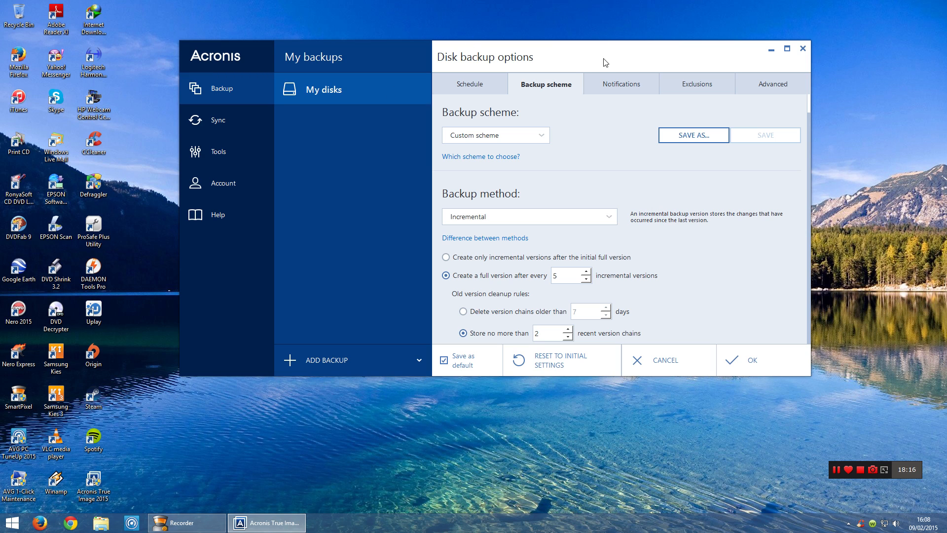
Review the disk backup's notification and exclusion settings and its image creation mode options.
{"action": "left_click", "coordinate": [617, 87]}
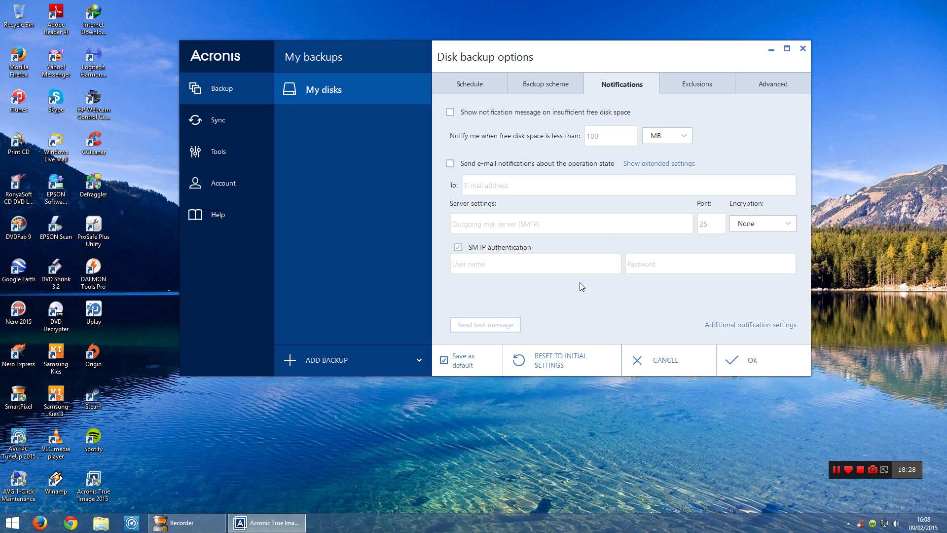
{"action": "left_click", "coordinate": [710, 82]}
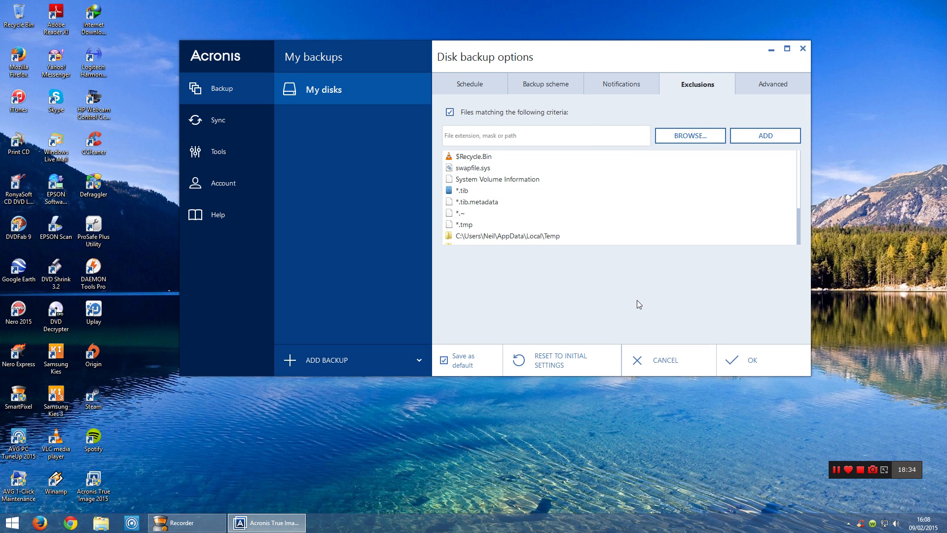
{"action": "left_click", "coordinate": [783, 84]}
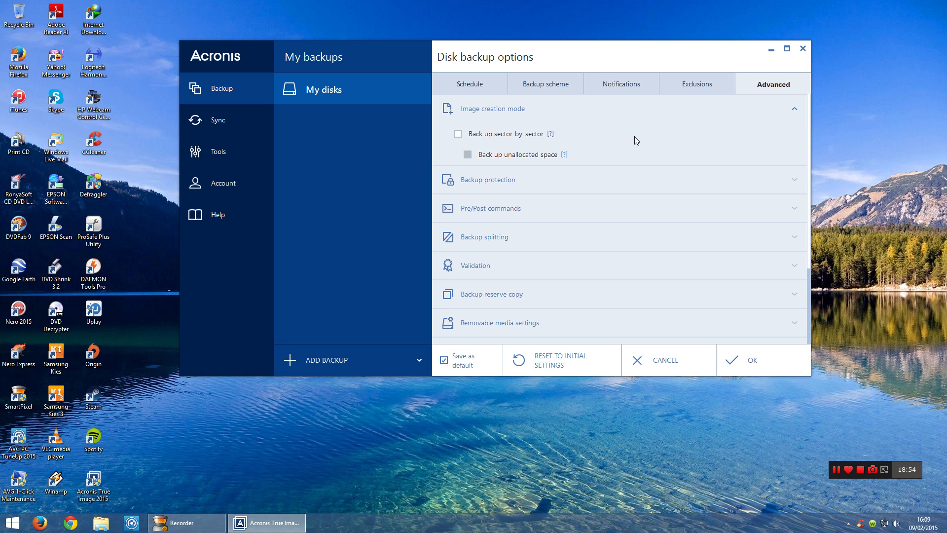
{"action": "left_click", "coordinate": [795, 107]}
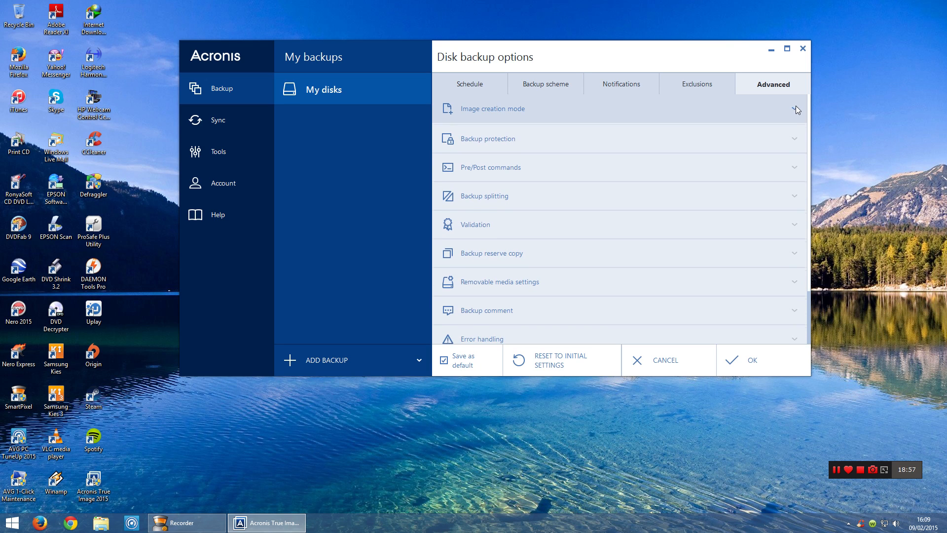
Examine the advanced options for backup protection, pre/post commands and backup splitting.
{"action": "left_click", "coordinate": [794, 139]}
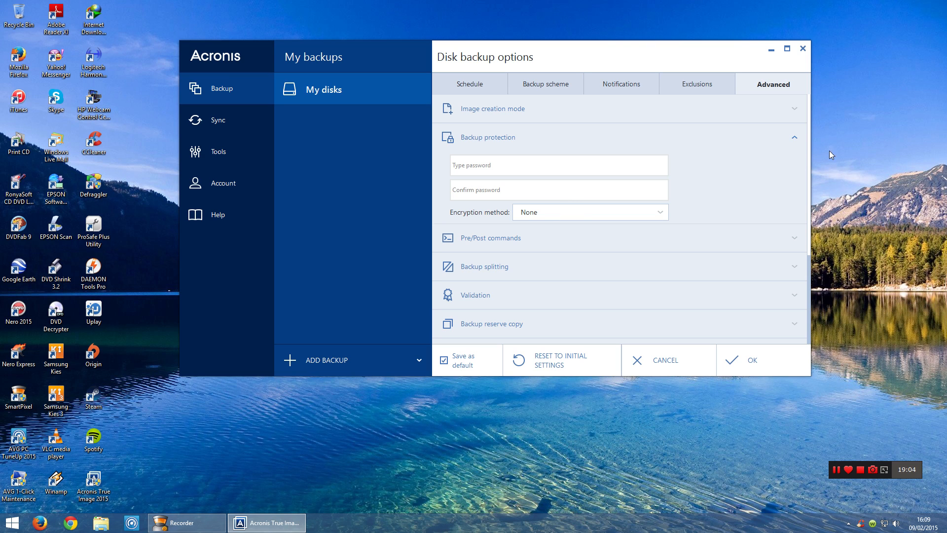
{"action": "left_click", "coordinate": [795, 136]}
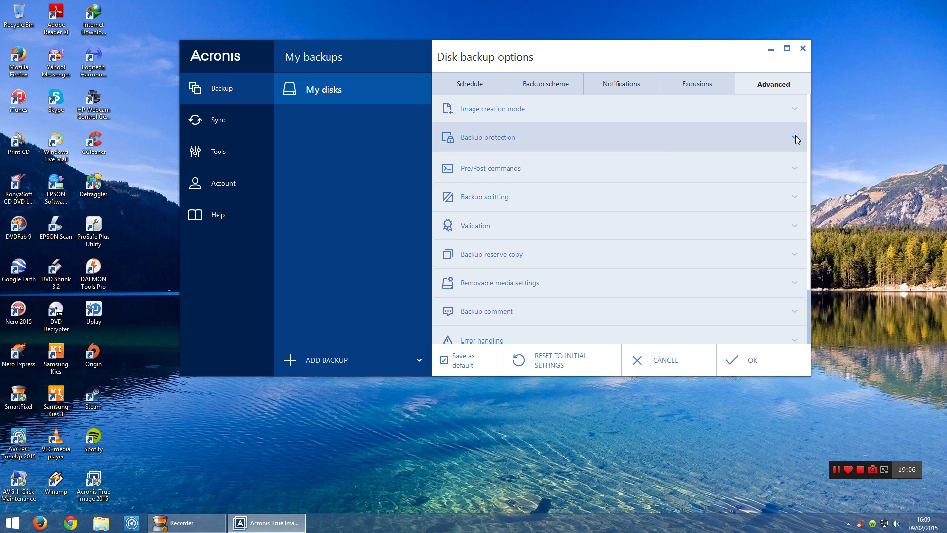
{"action": "left_click", "coordinate": [793, 167]}
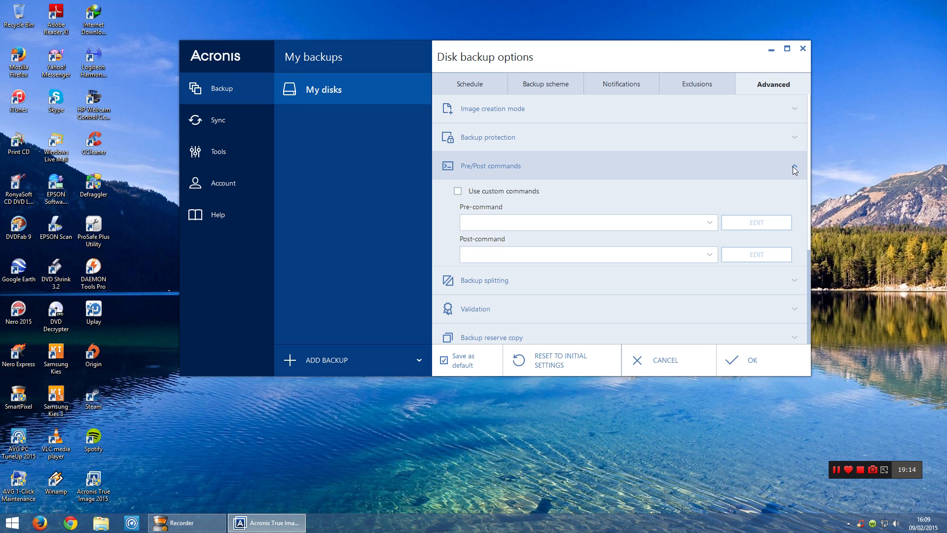
{"action": "left_click", "coordinate": [793, 168]}
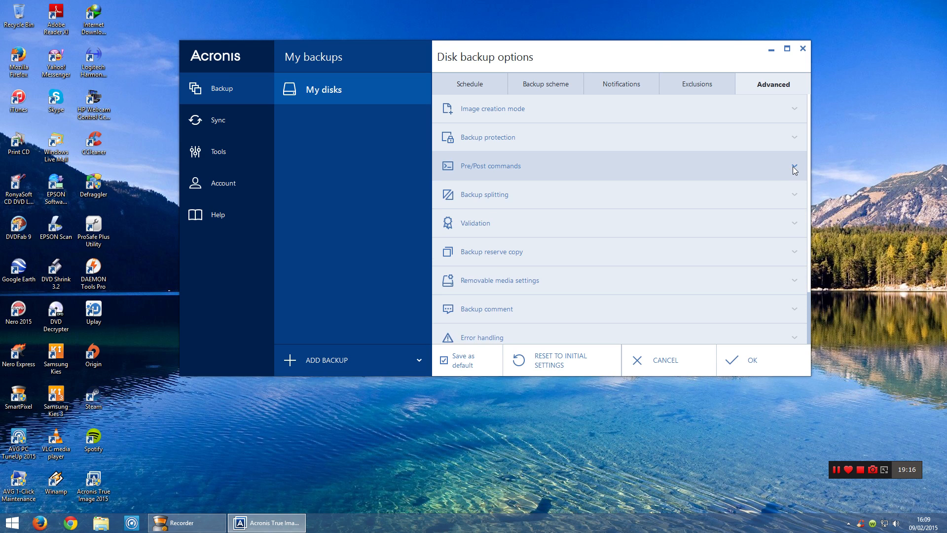
{"action": "left_click", "coordinate": [789, 195]}
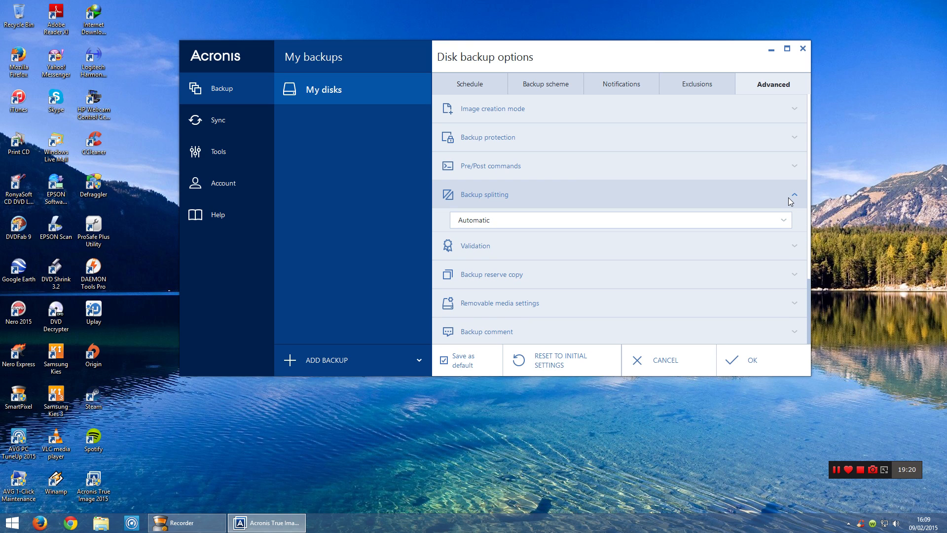
{"action": "left_click", "coordinate": [788, 198]}
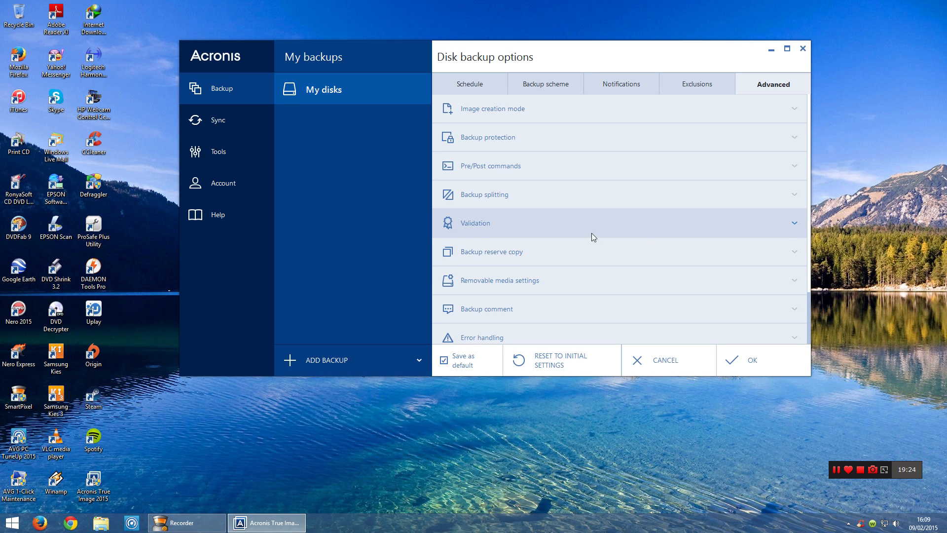
In the advanced validation options, enable validating the backup when it is created.
{"action": "left_click", "coordinate": [794, 222]}
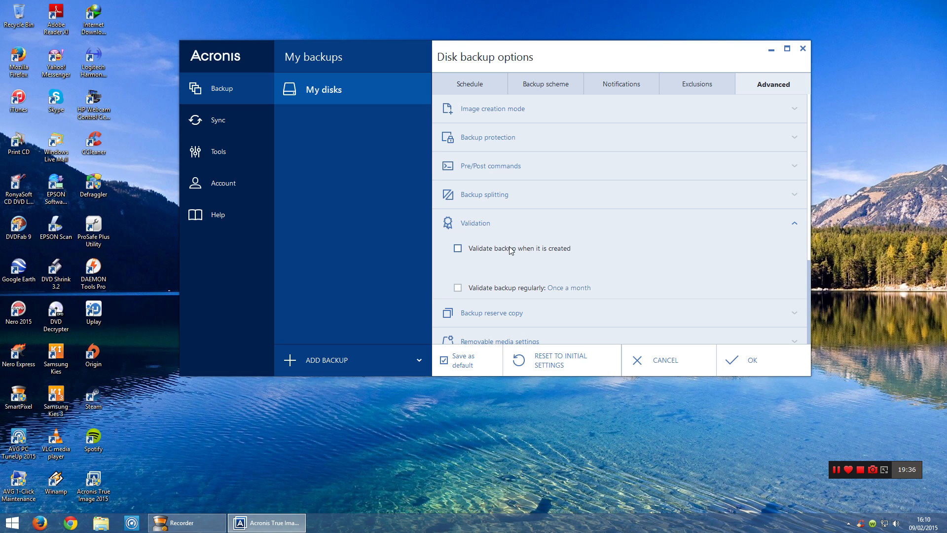
{"action": "left_click", "coordinate": [553, 250]}
{"action": "left_click", "coordinate": [795, 222]}
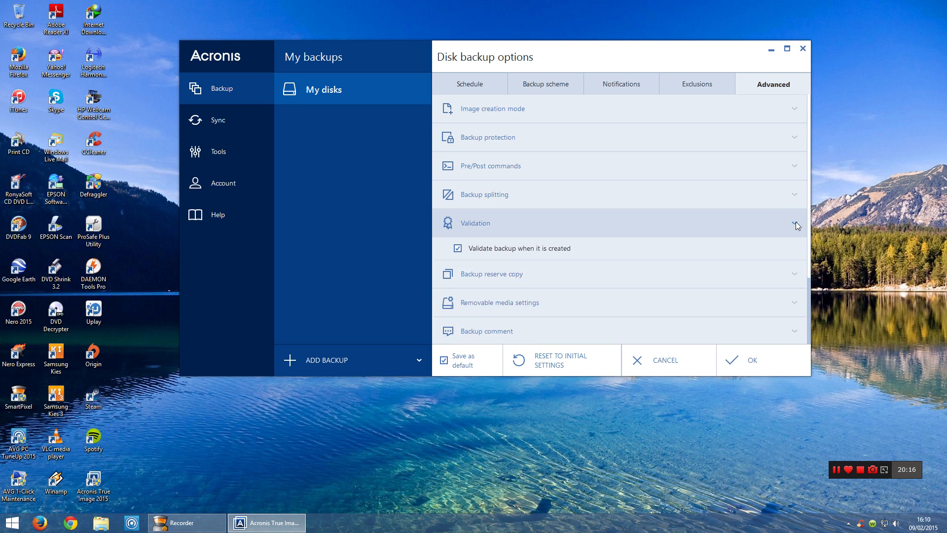
Examine the advanced options for the backup reserve copy, removable media and backup comment.
{"action": "left_click", "coordinate": [792, 252]}
{"action": "scroll", "coordinate": [736, 297], "scroll_direction": "down", "scroll_amount": 2}
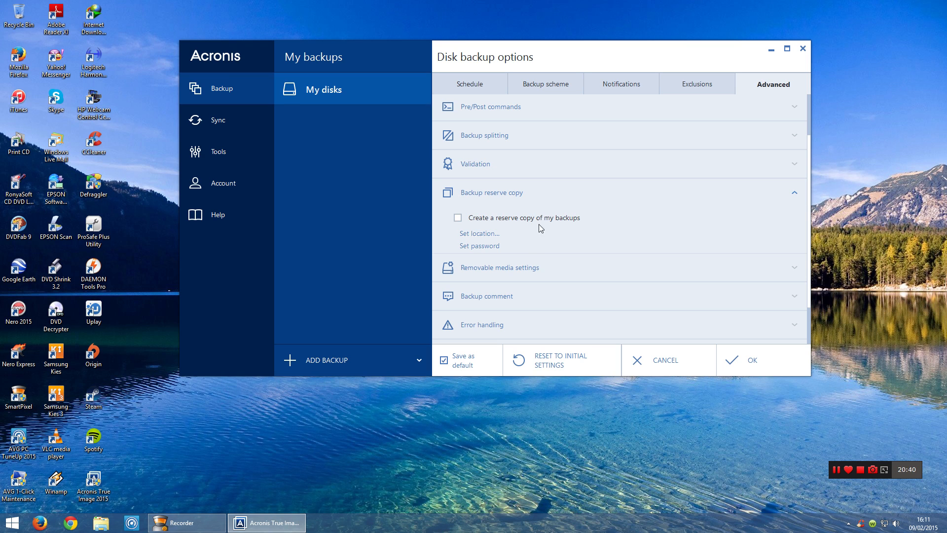
{"action": "left_click", "coordinate": [793, 195]}
{"action": "left_click", "coordinate": [790, 222]}
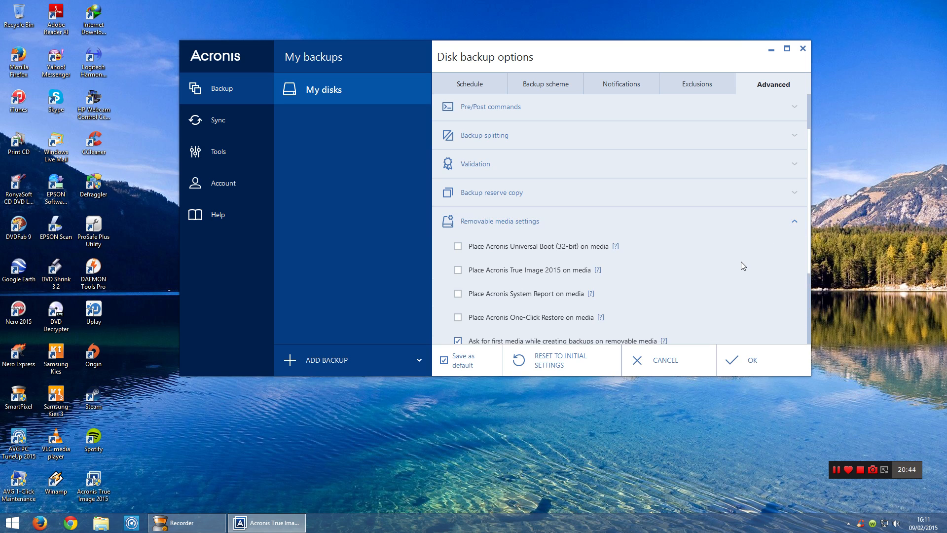
{"action": "scroll", "coordinate": [741, 262], "scroll_direction": "down", "scroll_amount": 1}
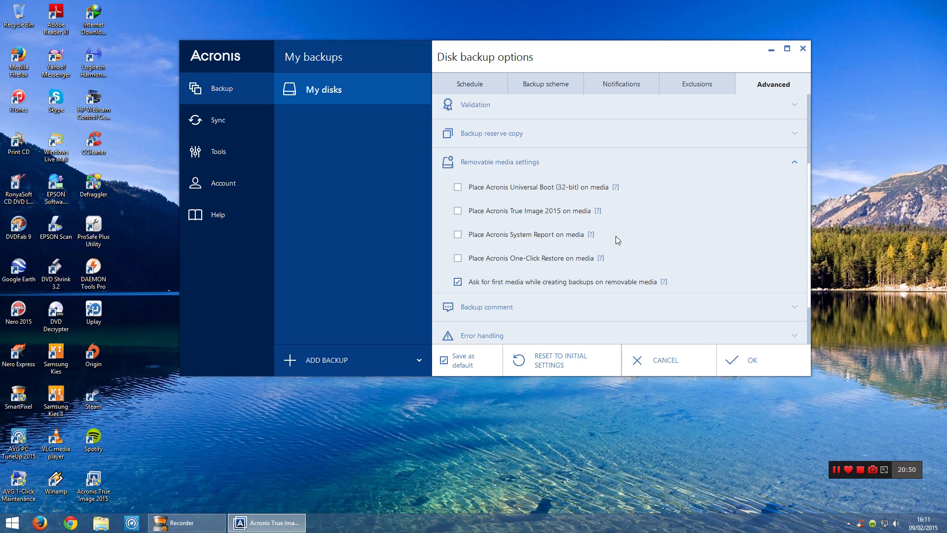
{"action": "left_click", "coordinate": [796, 160]}
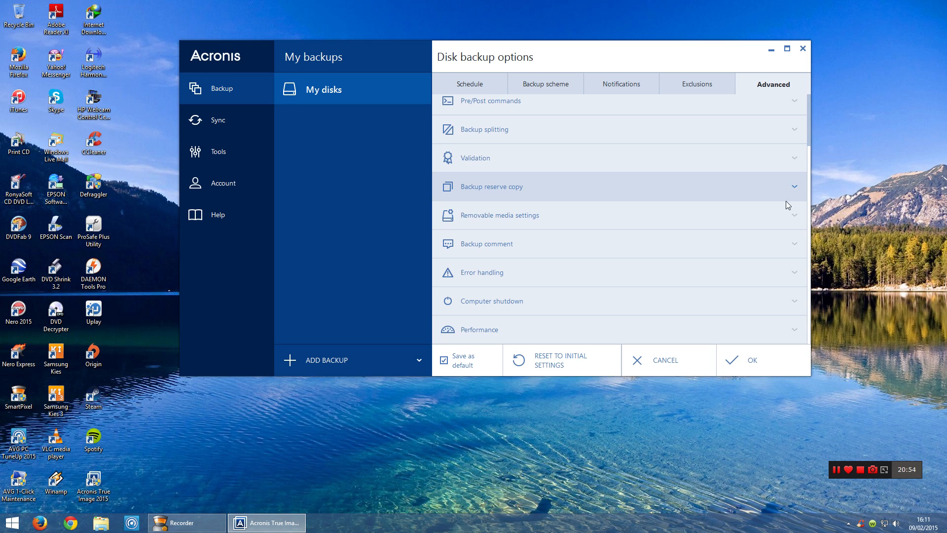
{"action": "left_click", "coordinate": [792, 222]}
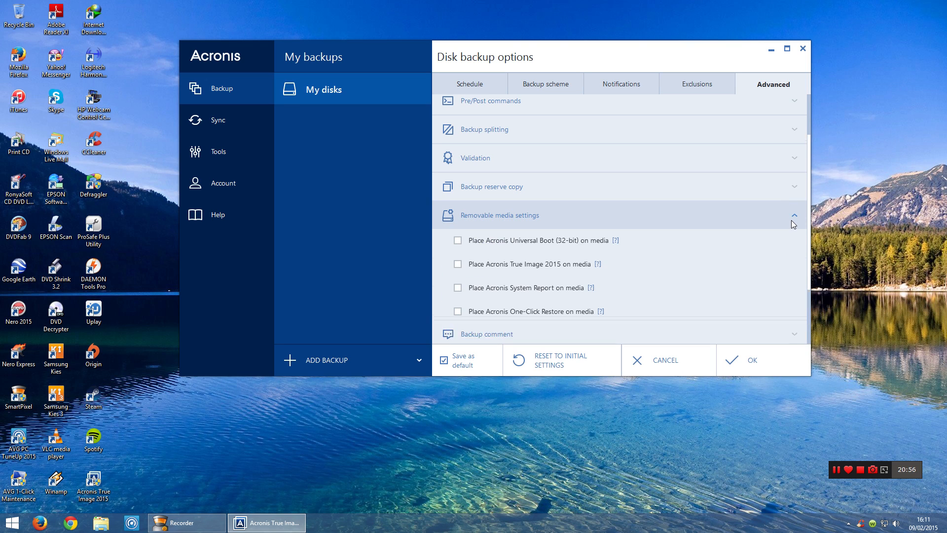
{"action": "left_click", "coordinate": [788, 225]}
{"action": "left_click", "coordinate": [784, 245]}
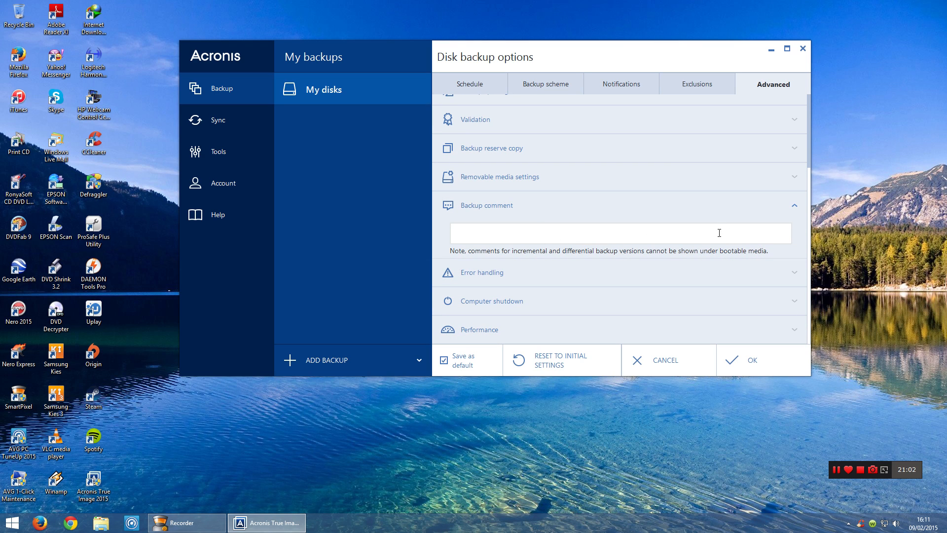
{"action": "left_click", "coordinate": [795, 205]}
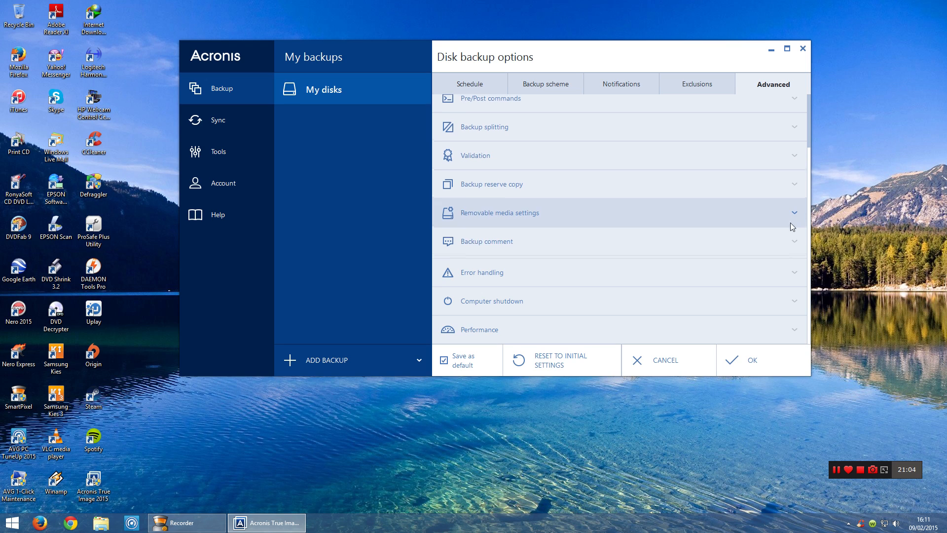
Examine the advanced options for error handling, computer shutdown and performance.
{"action": "left_click", "coordinate": [789, 271]}
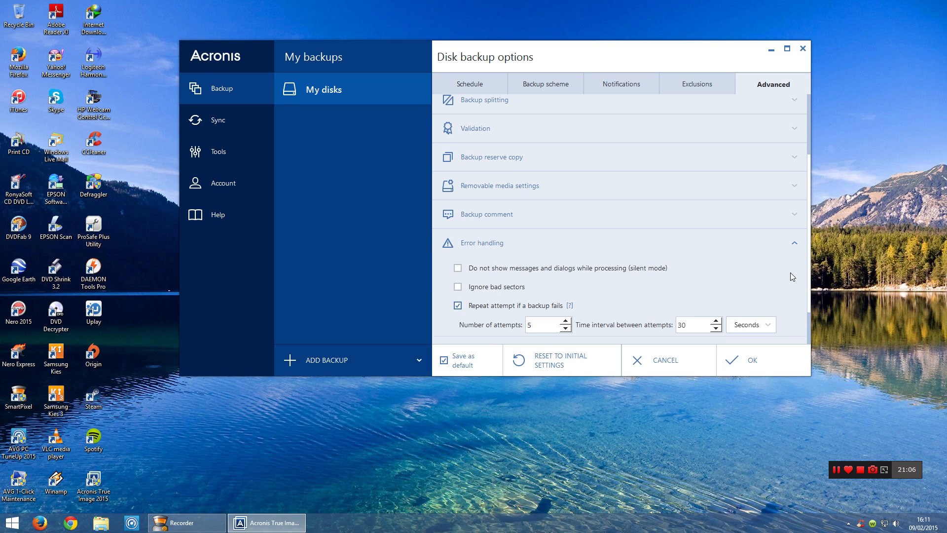
{"action": "scroll", "coordinate": [790, 272], "scroll_direction": "down", "scroll_amount": 1}
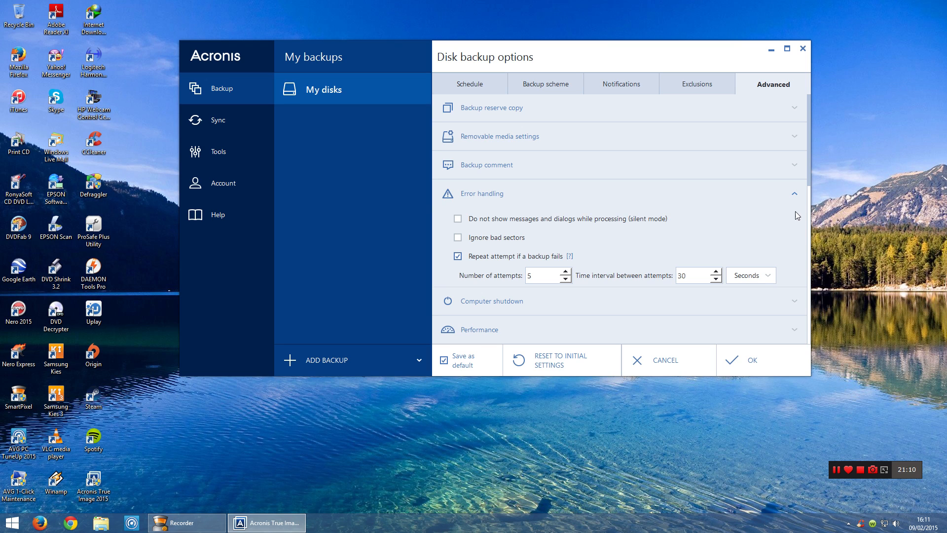
{"action": "left_click", "coordinate": [796, 192]}
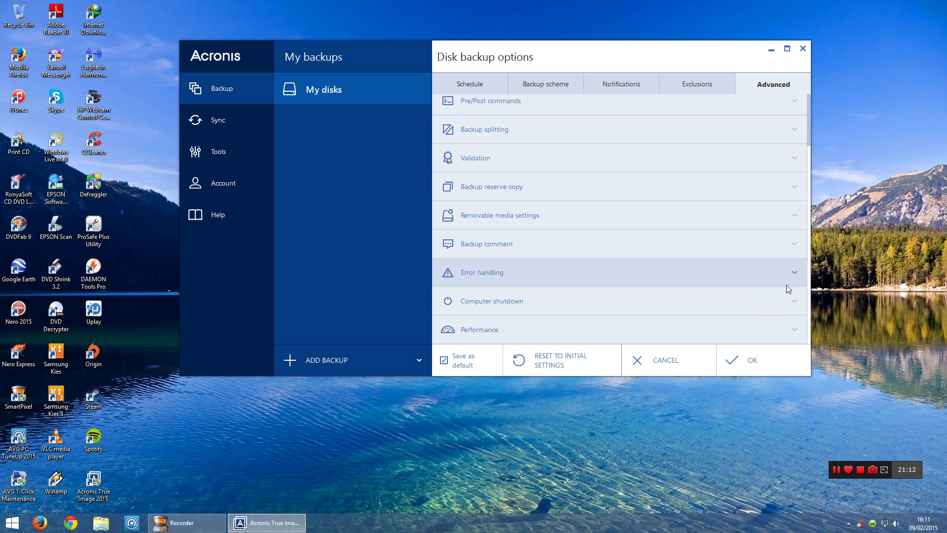
{"action": "left_click", "coordinate": [791, 304]}
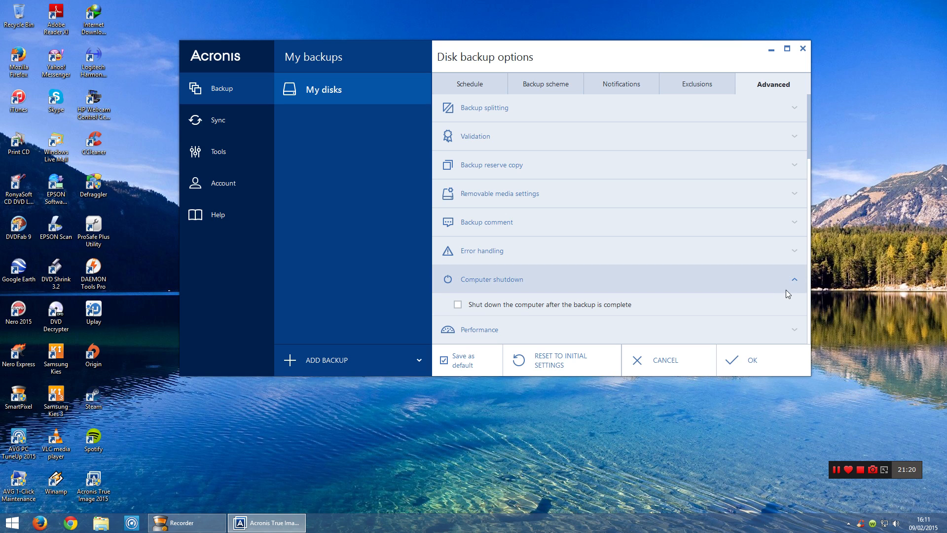
{"action": "left_click", "coordinate": [795, 281]}
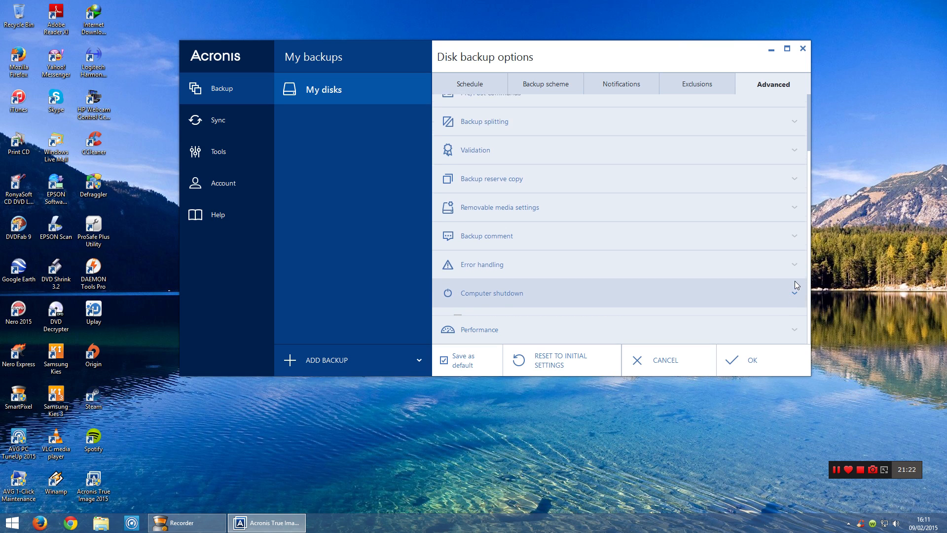
{"action": "left_click", "coordinate": [793, 327]}
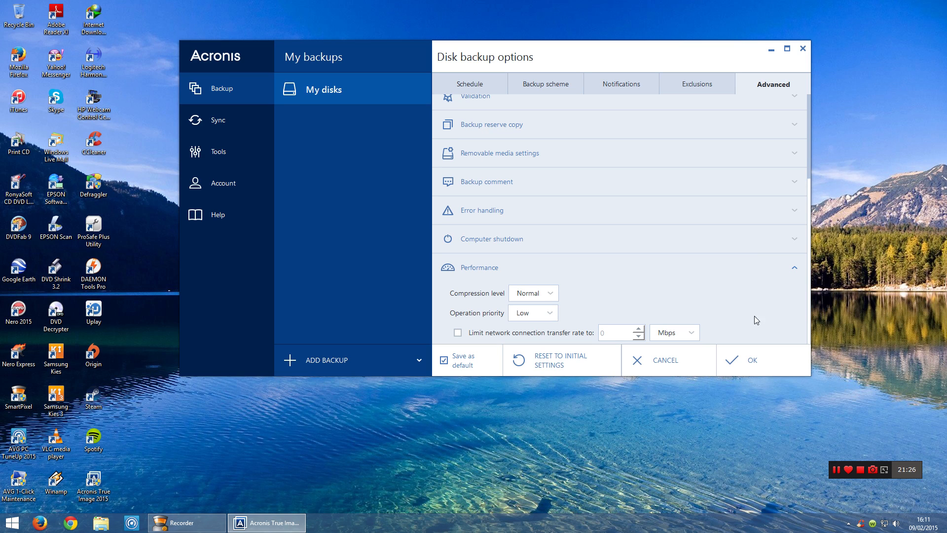
{"action": "left_click", "coordinate": [797, 270]}
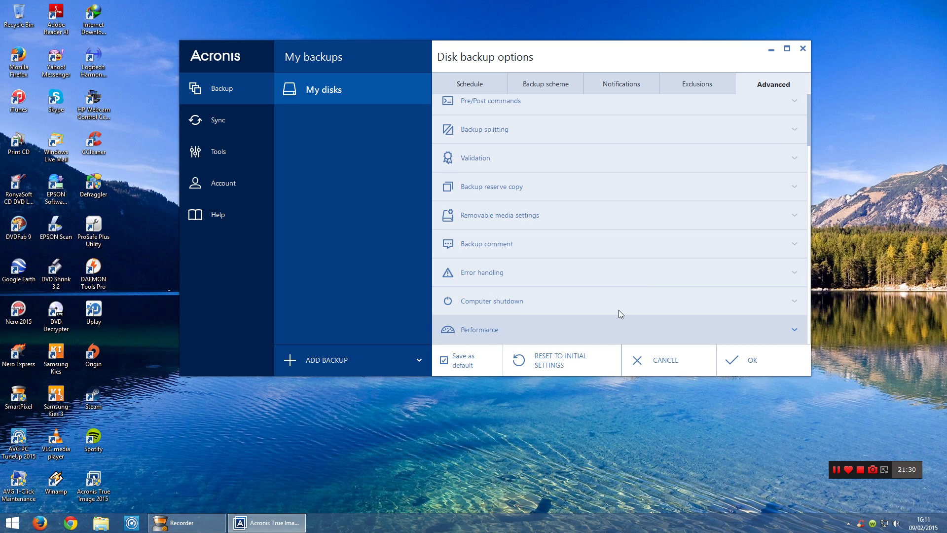
Recheck the backup scheme's method and cleanup rules, and the schedule with its advanced settings.
{"action": "left_click", "coordinate": [555, 87]}
{"action": "scroll", "coordinate": [761, 262], "scroll_direction": "down", "scroll_amount": 2}
{"action": "scroll", "coordinate": [761, 264], "scroll_direction": "down", "scroll_amount": 3}
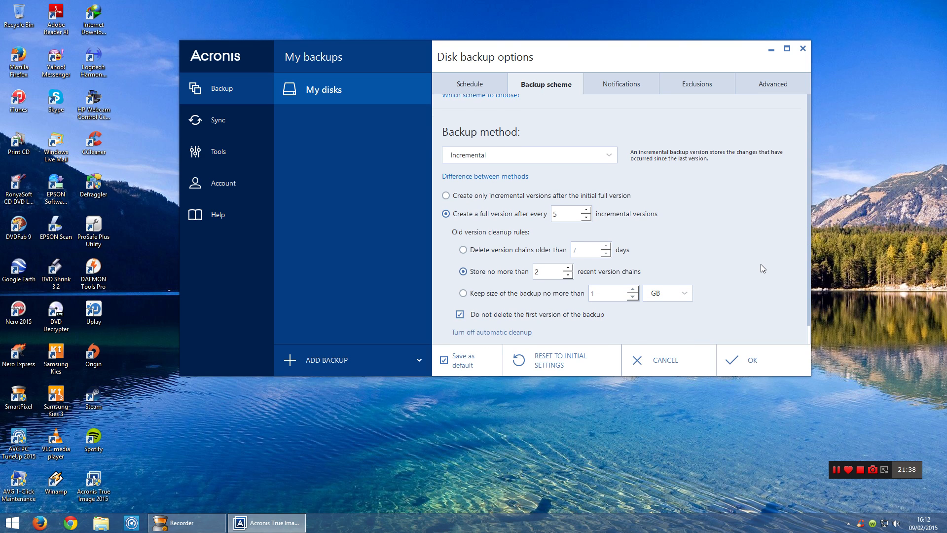
{"action": "left_click", "coordinate": [498, 81]}
{"action": "scroll", "coordinate": [679, 245], "scroll_direction": "down", "scroll_amount": 4}
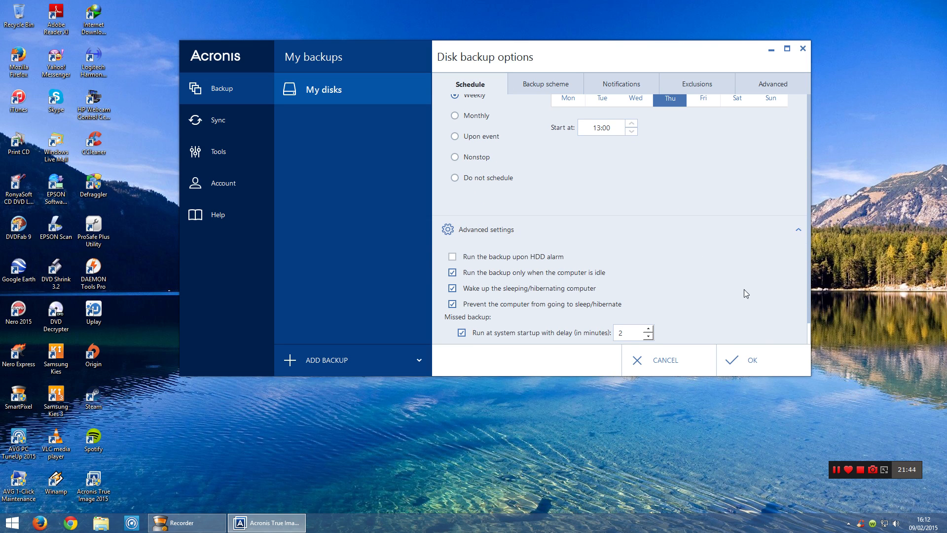
Accept the disk backup options and postpone the My disks backup with the Later choice.
{"action": "left_click", "coordinate": [755, 361]}
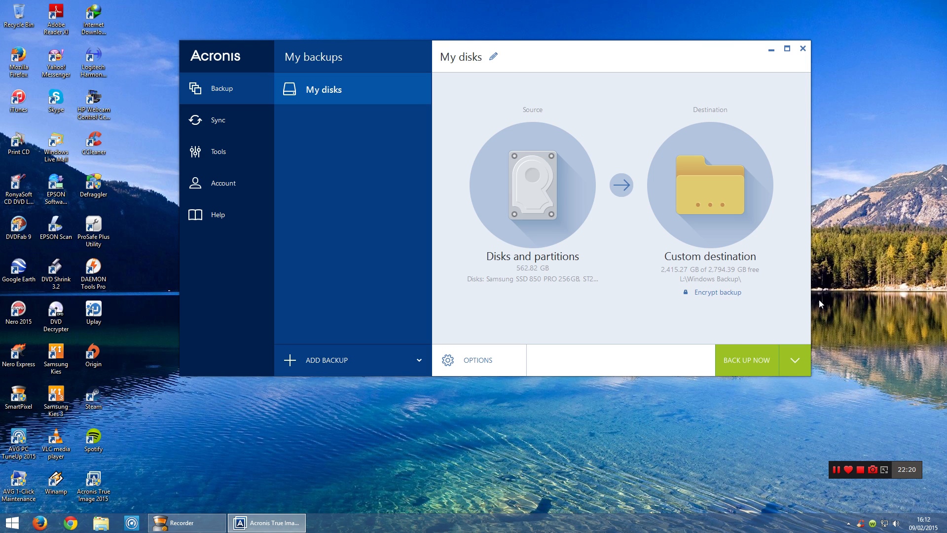
{"action": "left_click", "coordinate": [795, 362]}
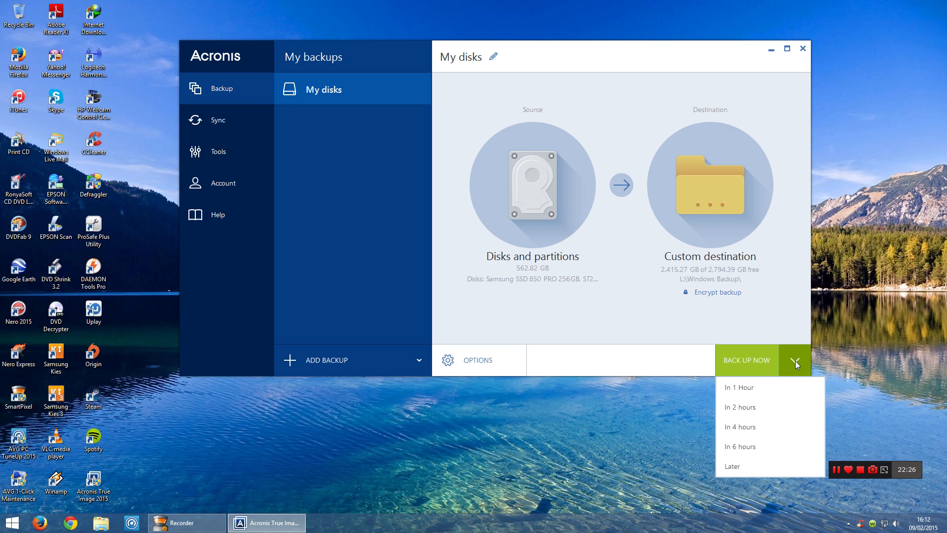
{"action": "left_click", "coordinate": [740, 469]}
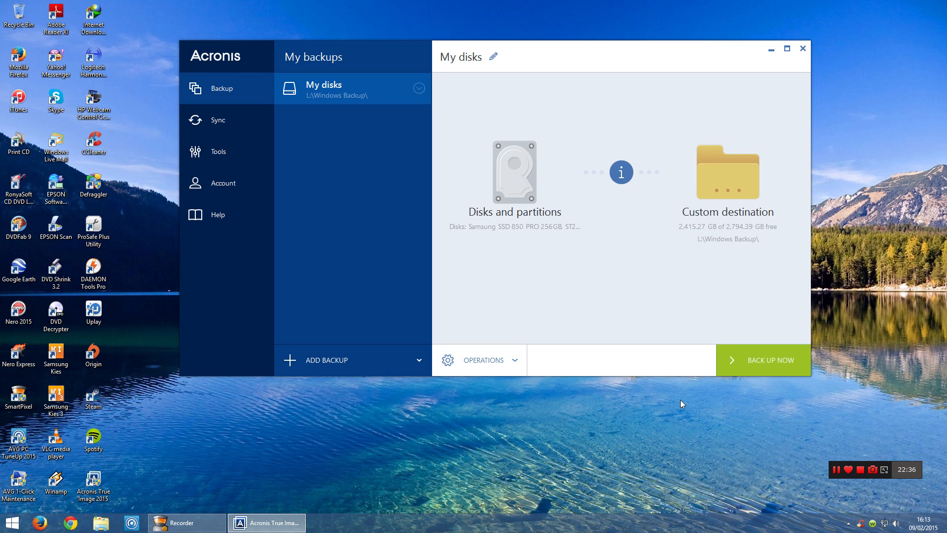
Read the status information of the My disks backup, dismiss it and close the backup program.
{"action": "left_click", "coordinate": [622, 174]}
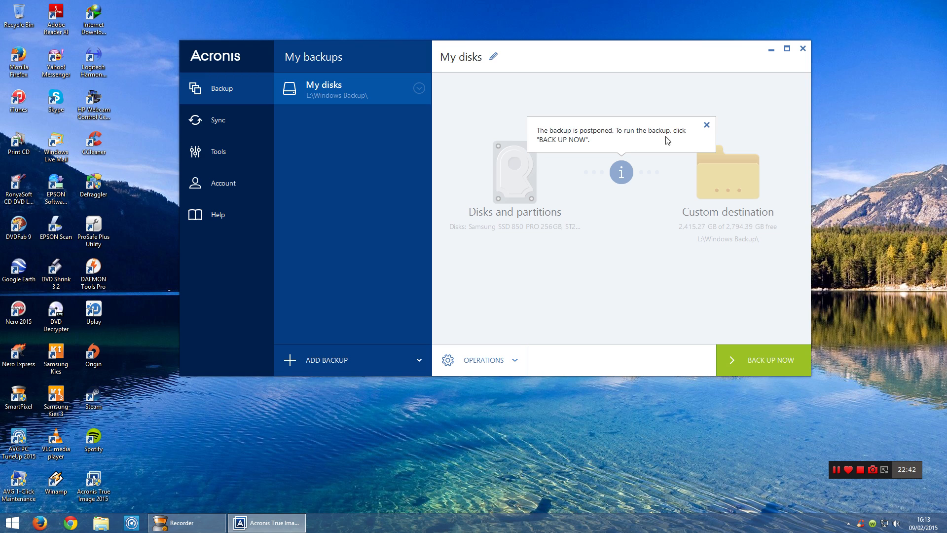
{"action": "left_click", "coordinate": [706, 126]}
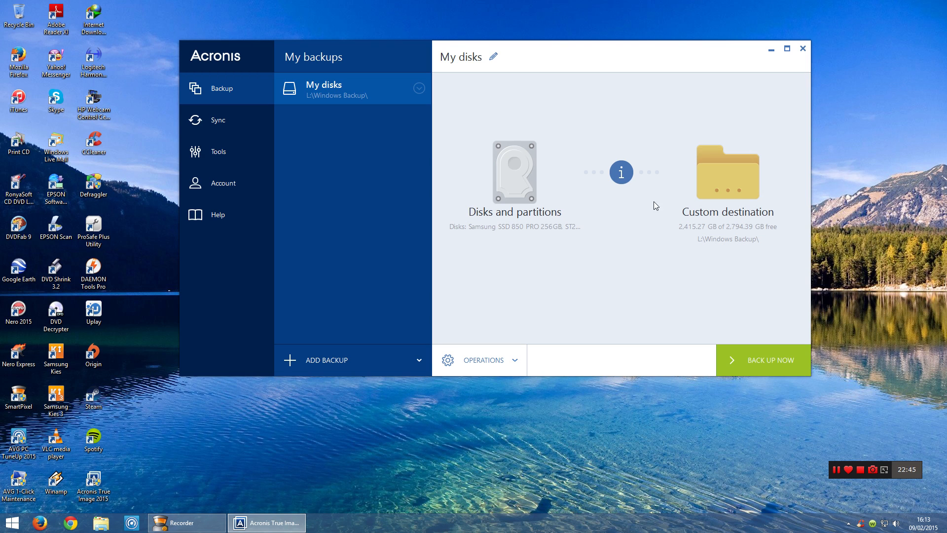
{"action": "left_click", "coordinate": [802, 49]}
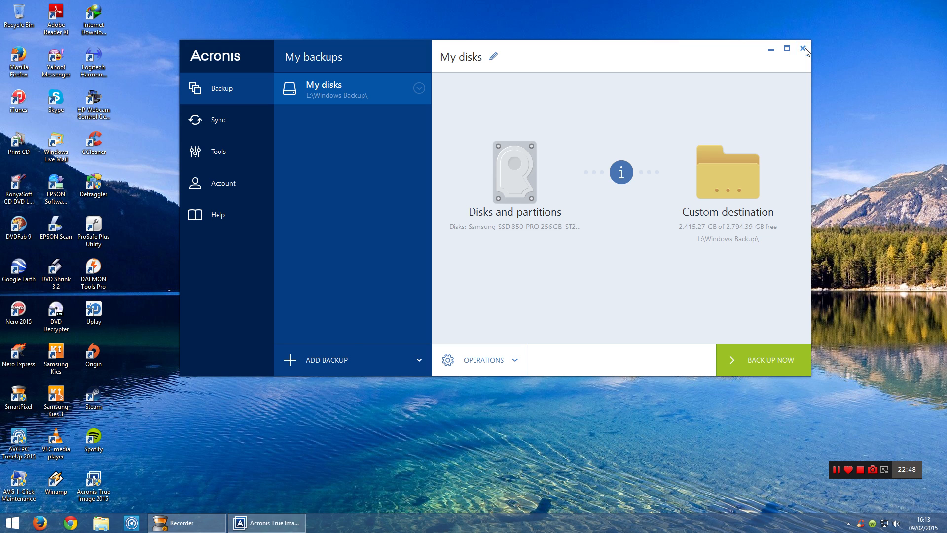